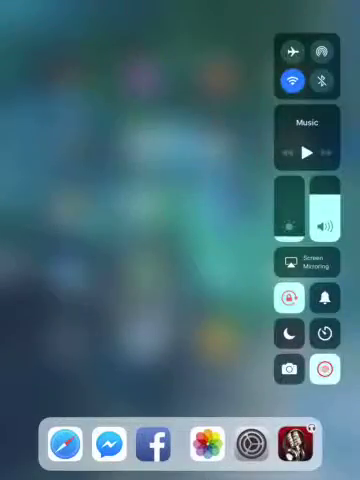
Dismiss Control Center to return to the iPad Home Screen app grid.
click(130, 240)
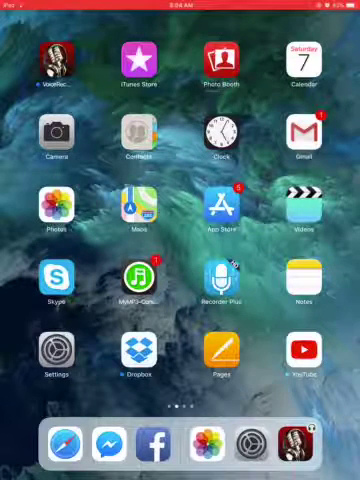
Swipe through two home screen pages to reach the Settings app.
drag(270, 240, 90, 240)
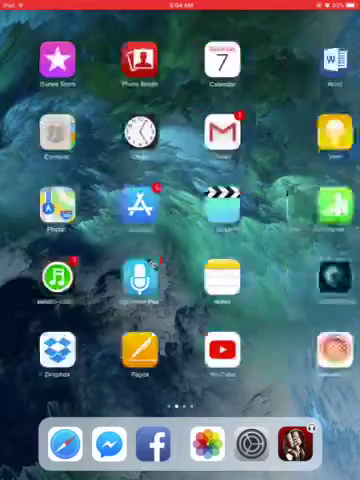
drag(270, 240, 90, 240)
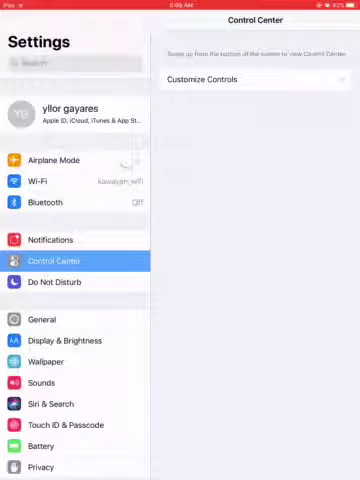
Switch off GarageBand's toggle on the Apple ID's iCloud page.
click(75, 114)
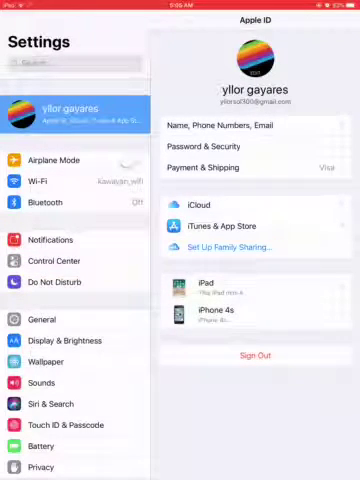
click(199, 205)
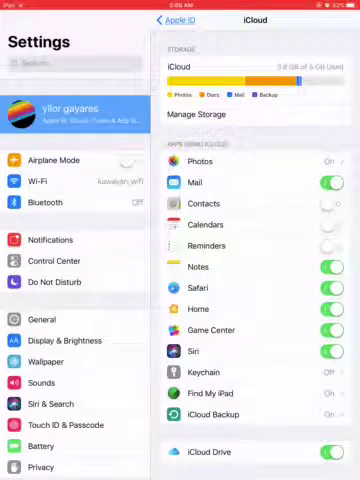
scroll(255, 300, down, 2)
scroll(255, 300, down, 3)
scroll(255, 300, down, 3)
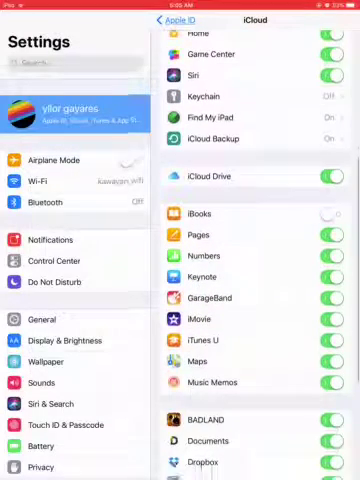
scroll(255, 300, down, 2)
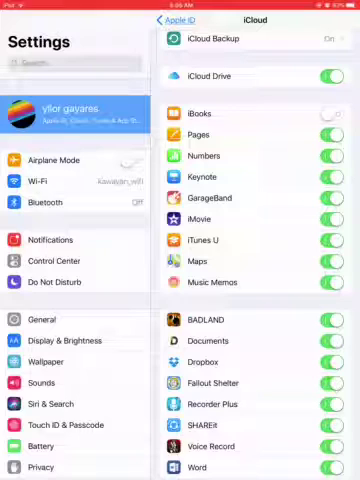
click(331, 198)
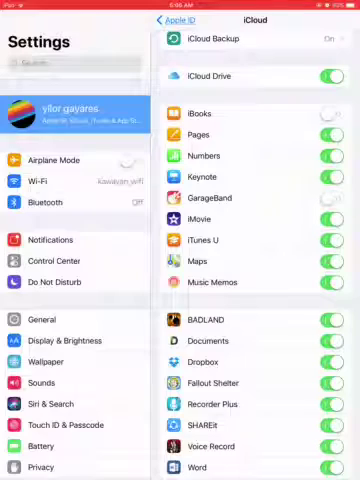
scroll(255, 260, up, 5)
scroll(255, 260, down, 2)
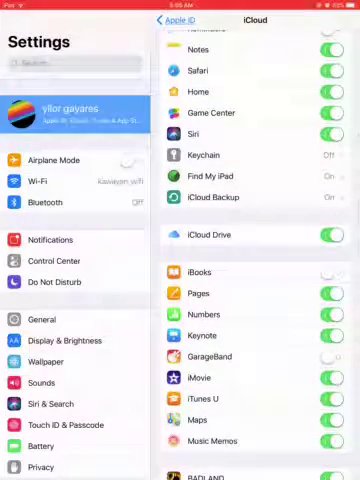
Force-quit Settings and GarageBand, then dismiss GarageBand's 'You're not using iCloud' notice.
drag(180, 478, 180, 240)
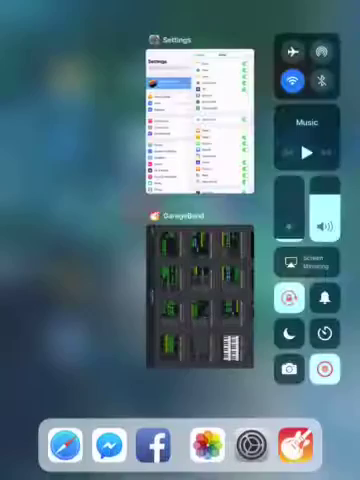
drag(200, 120, 200, 10)
drag(205, 115, 205, 10)
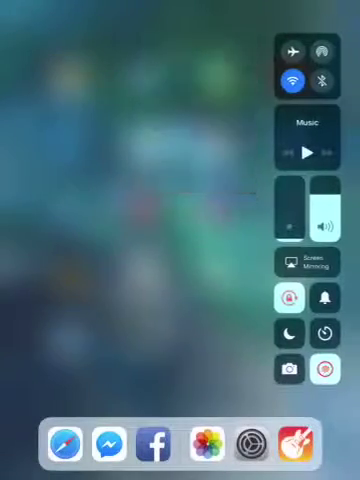
click(80, 250)
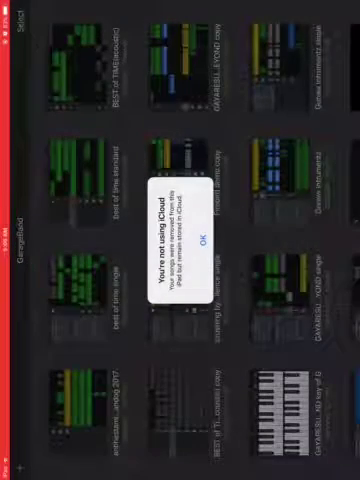
click(174, 239)
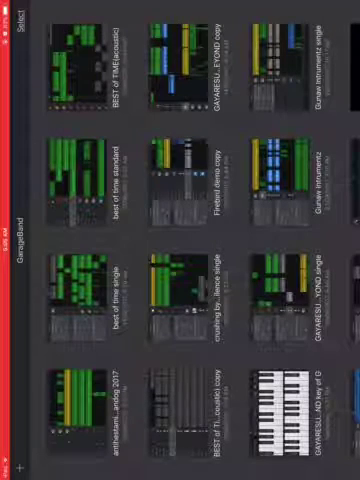